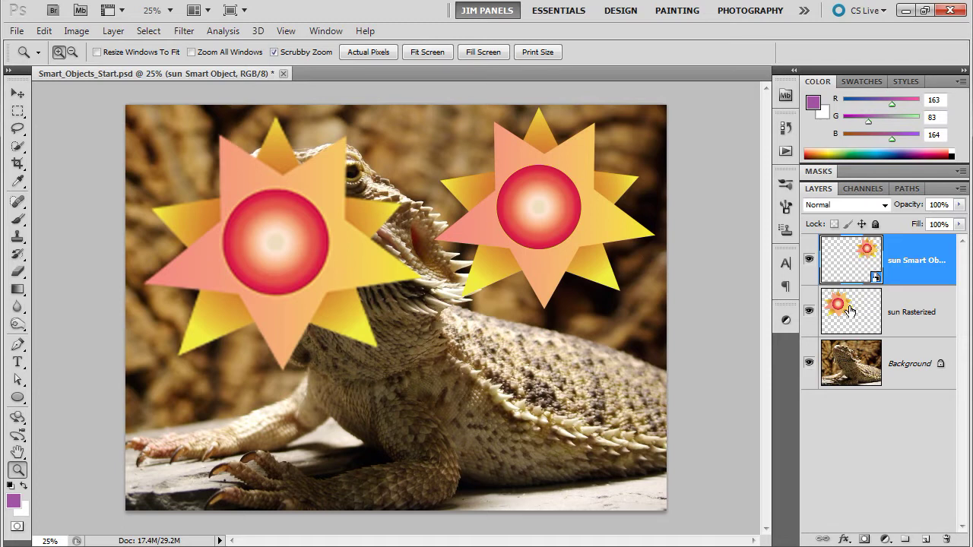
- Check the Filter menu for the rasterized left sun, then reselect the sun Smart Object layer
{"action": "left_click", "coordinate": [182, 31]}
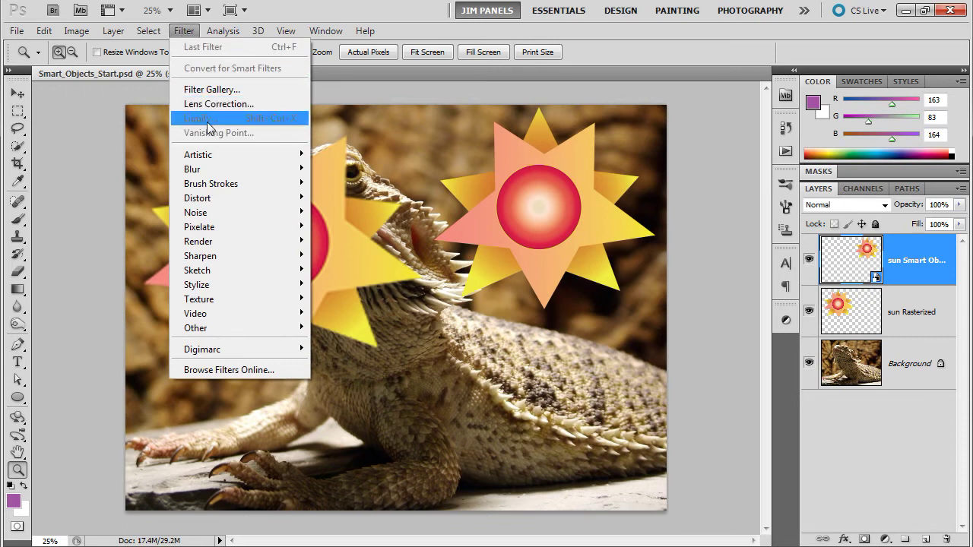
{"action": "mouse_move", "coordinate": [214, 174]}
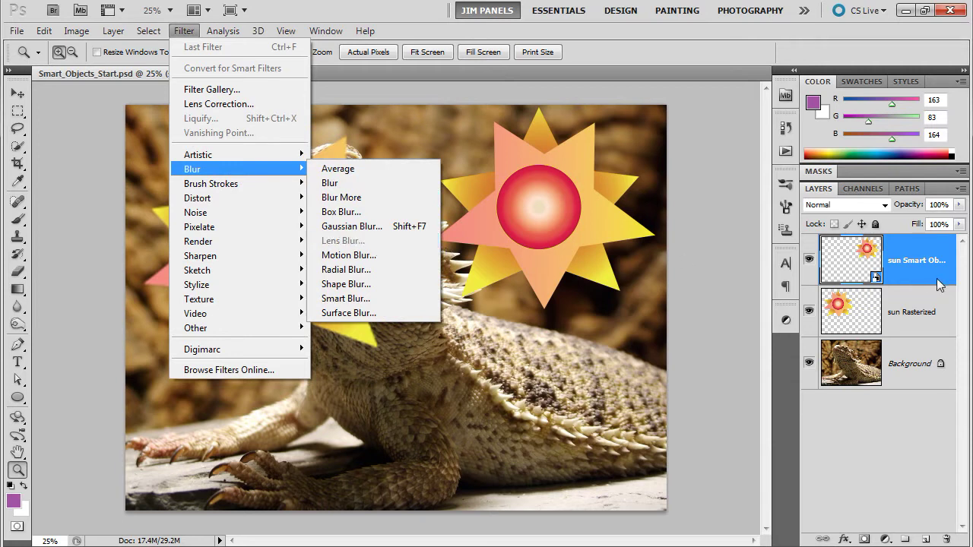
{"action": "left_click", "coordinate": [904, 304]}
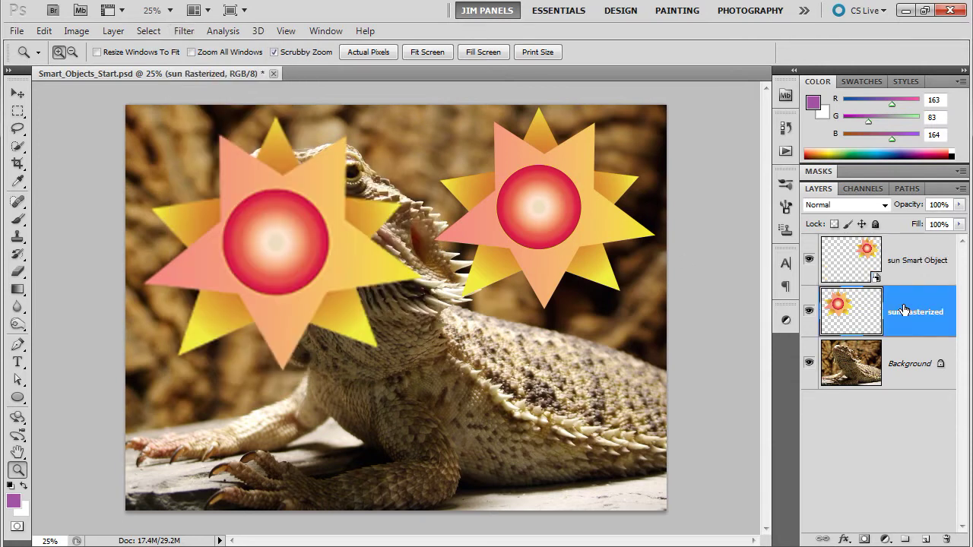
{"action": "left_click", "coordinate": [187, 30]}
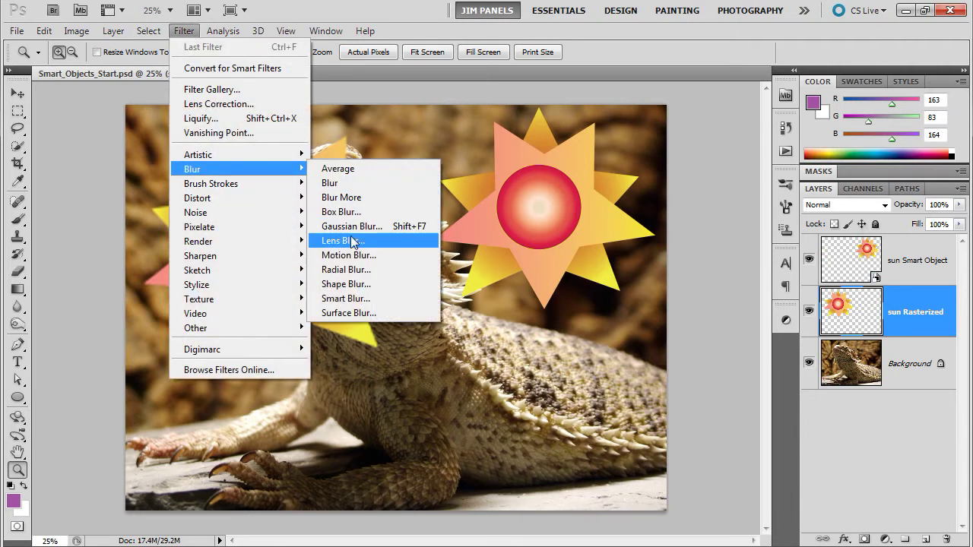
{"action": "left_click", "coordinate": [891, 271]}
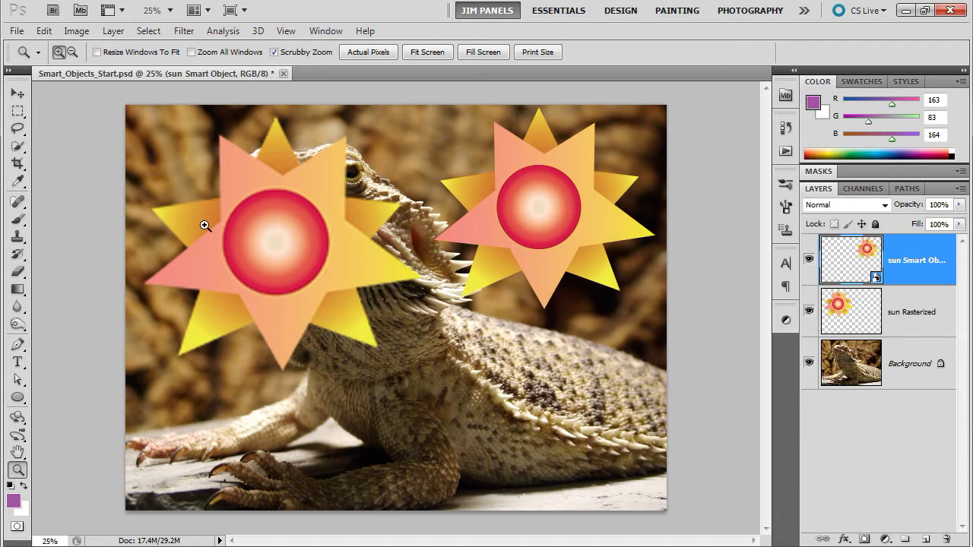
- Try erasing part of the right sun with the Eraser, bringing up the rasterize warning
{"action": "left_click", "coordinate": [18, 274]}
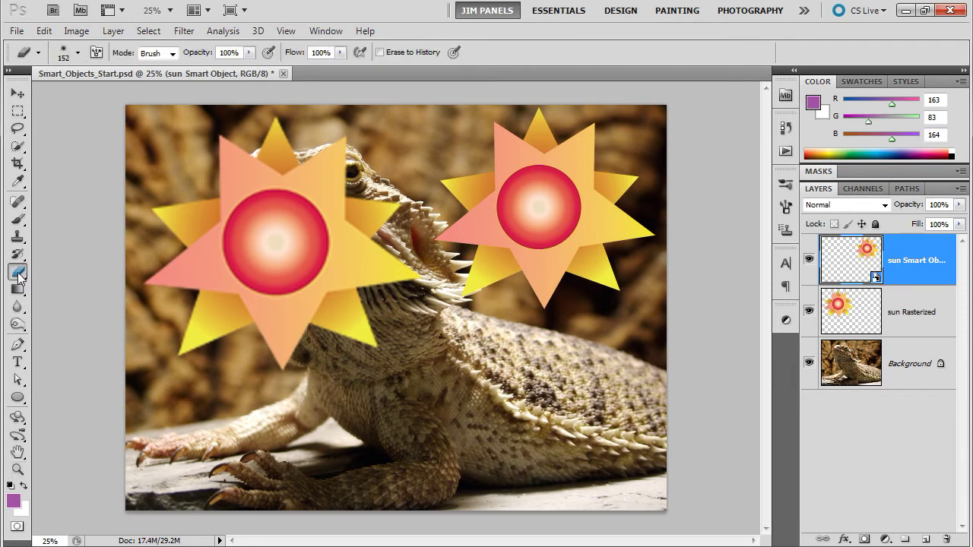
{"action": "left_click", "coordinate": [588, 164]}
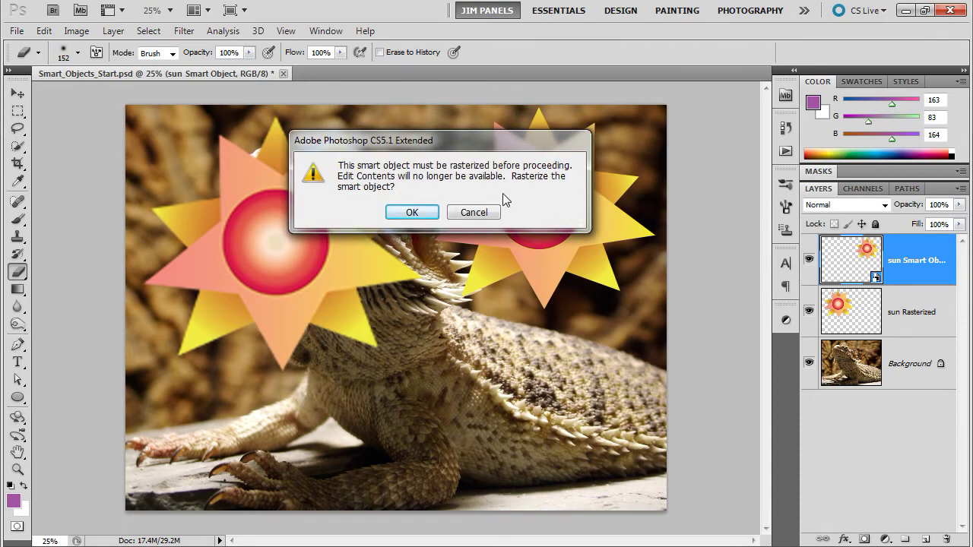
{"action": "left_click", "coordinate": [412, 216]}
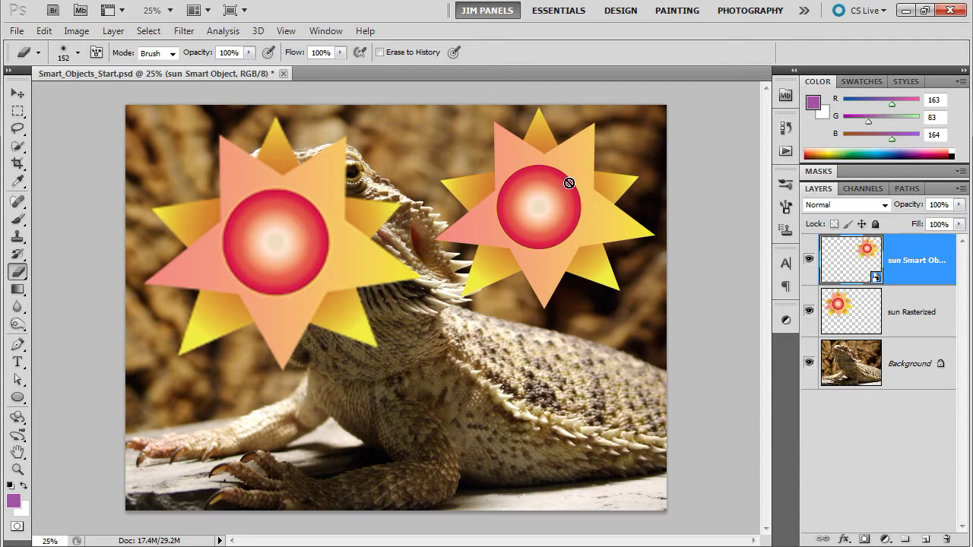
- Try erasing the right sun again, decline rasterizing, and dismiss the 'Could not use the eraser' error
{"action": "left_click", "coordinate": [570, 182]}
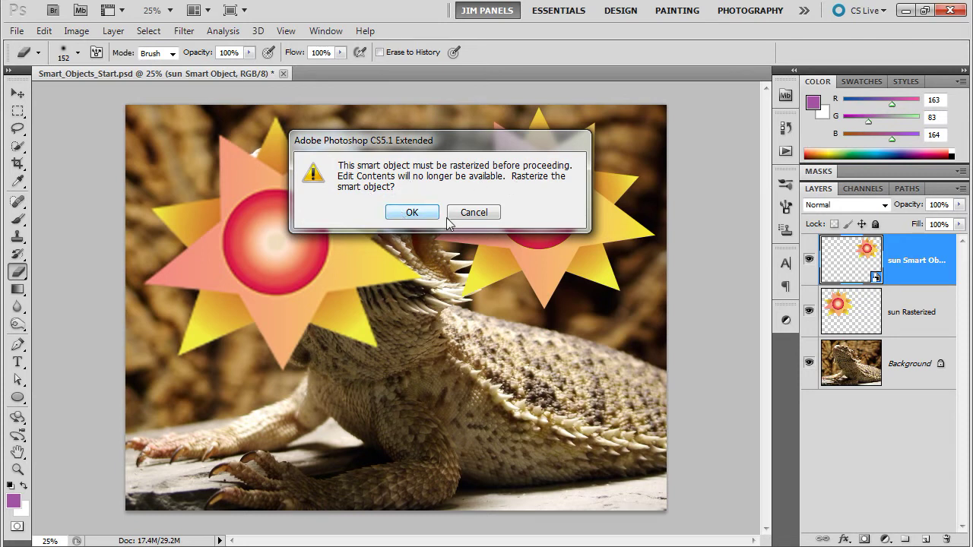
{"action": "left_click", "coordinate": [469, 216]}
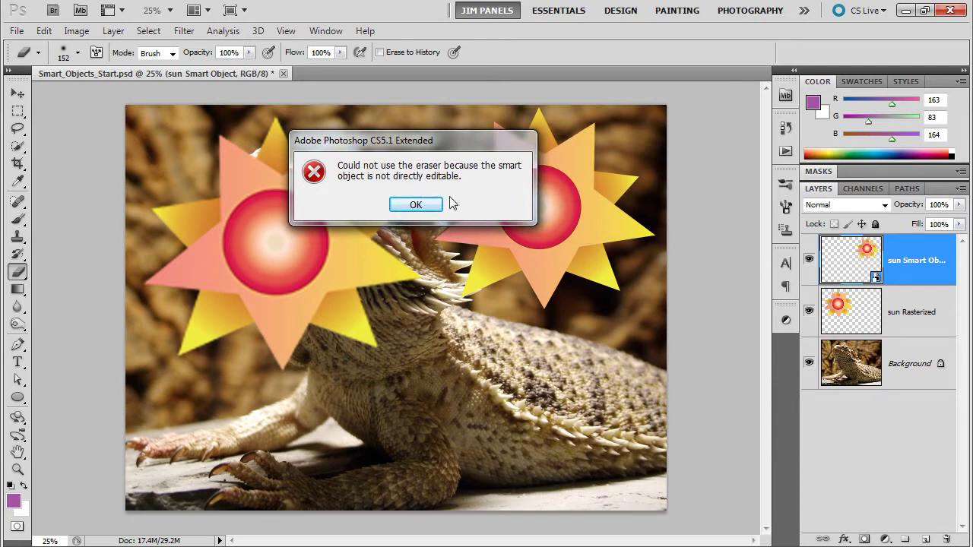
{"action": "left_click", "coordinate": [415, 206]}
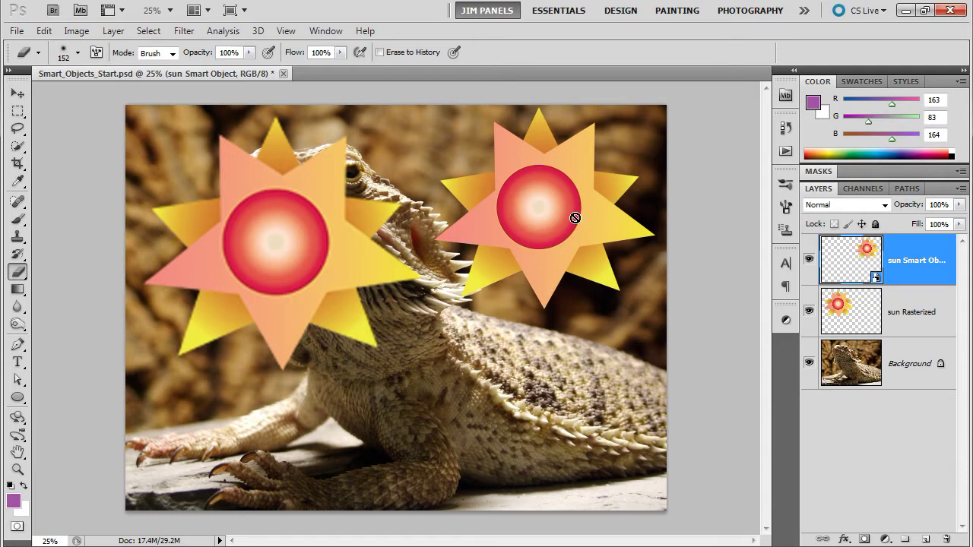
- Choose Edit Contents from the sun Smart Object layer's context menu
{"action": "right_click", "coordinate": [895, 268]}
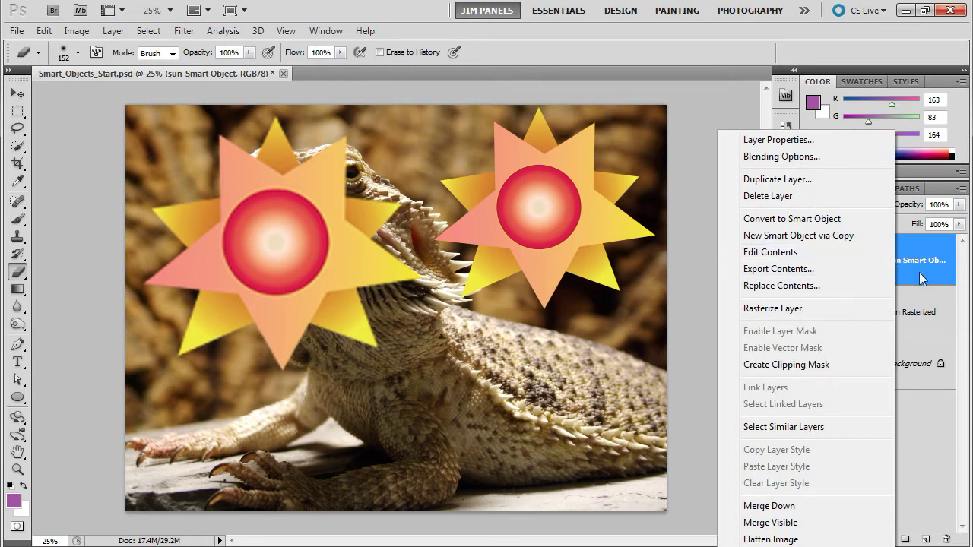
{"action": "left_click", "coordinate": [770, 252]}
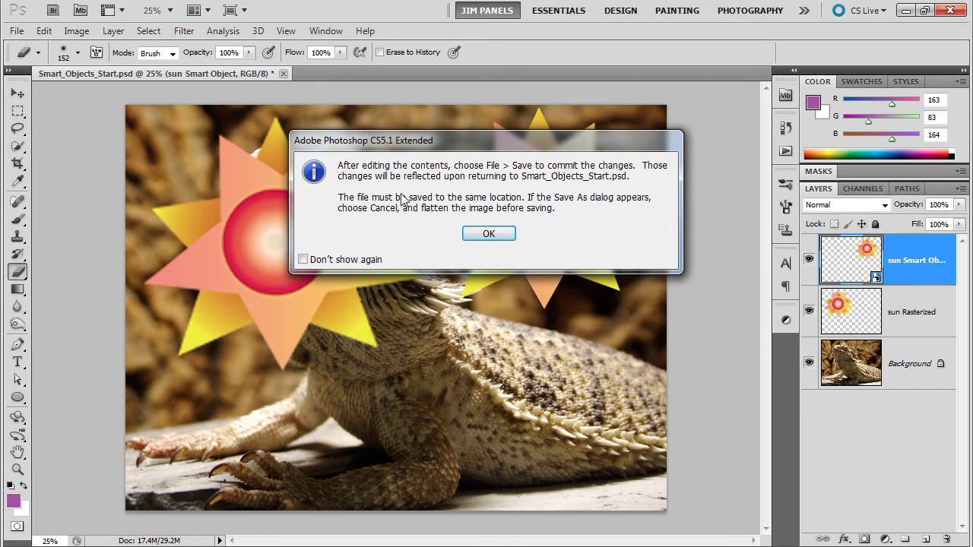
- Open the sun artwork in Illustrator with full editing kept, in a maximized window
{"action": "left_click", "coordinate": [491, 234]}
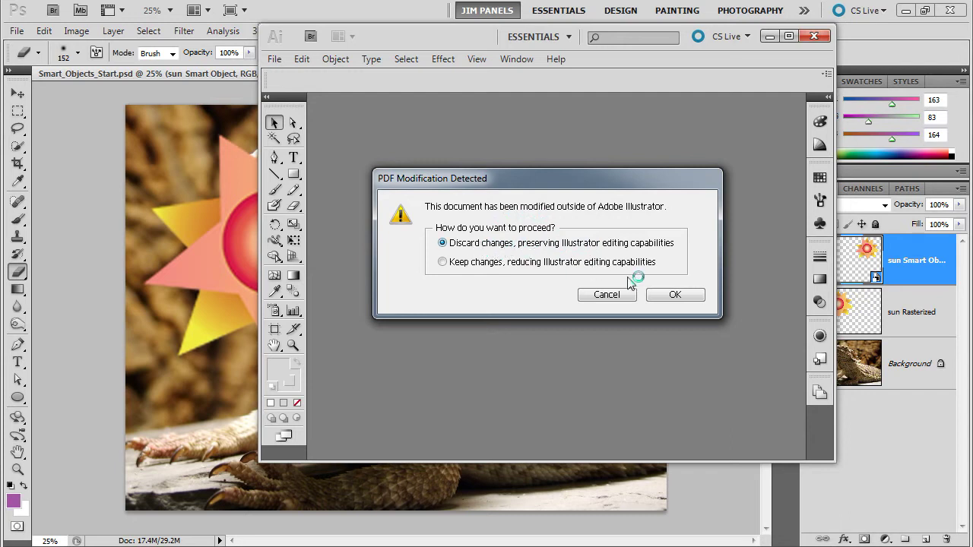
{"action": "left_click", "coordinate": [662, 296]}
{"action": "left_click", "coordinate": [791, 35]}
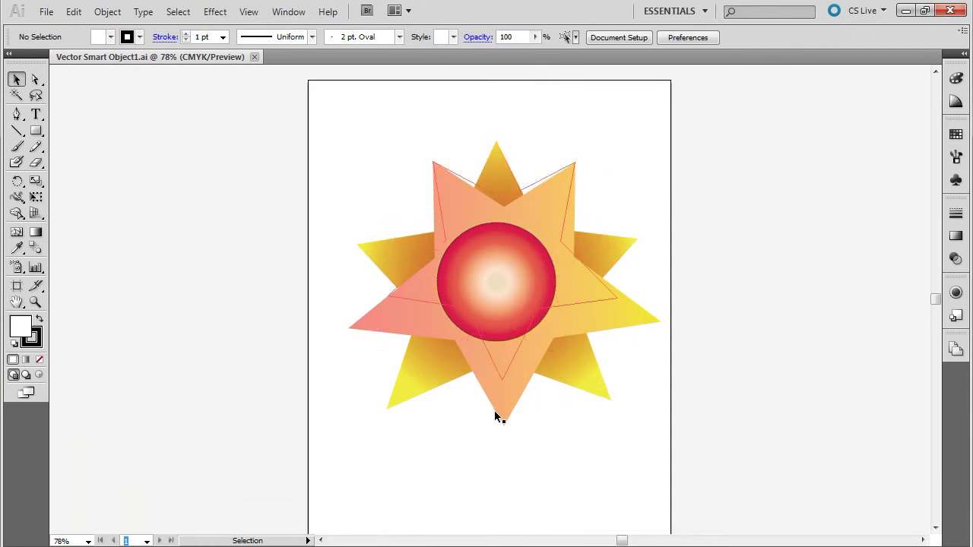
- Turn one red stop of the circle's radial gradient orange by lowering its Magenta
{"action": "left_click", "coordinate": [498, 297]}
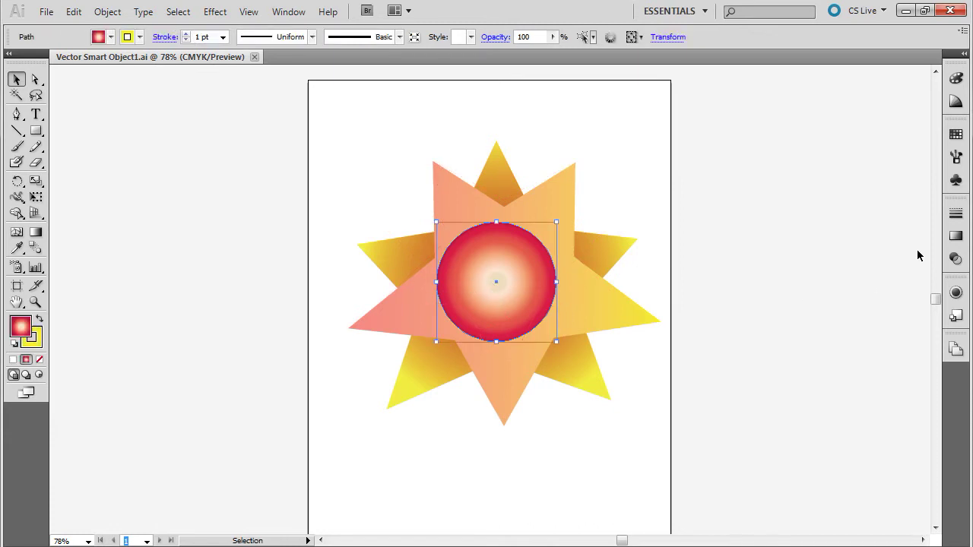
{"action": "left_click", "coordinate": [956, 236]}
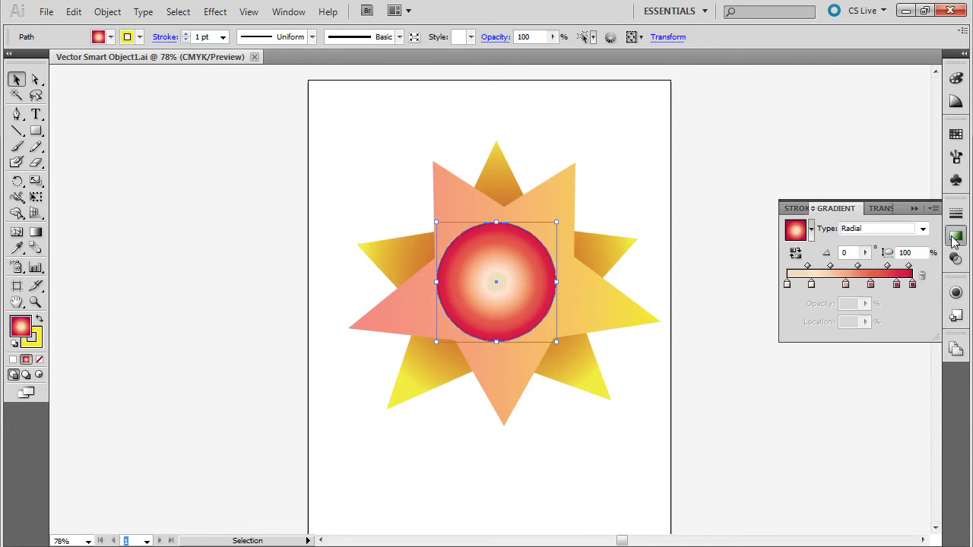
{"action": "double_click", "coordinate": [870, 284]}
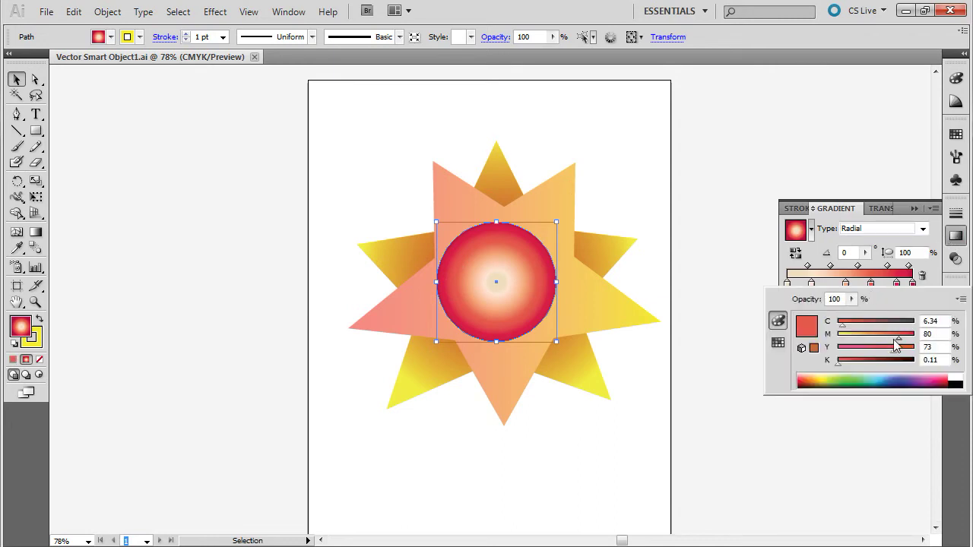
{"action": "mouse_move", "coordinate": [899, 341]}
{"action": "left_mouse_down"}
{"action": "mouse_move", "coordinate": [837, 342]}
{"action": "mouse_move", "coordinate": [907, 353]}
{"action": "left_mouse_up"}
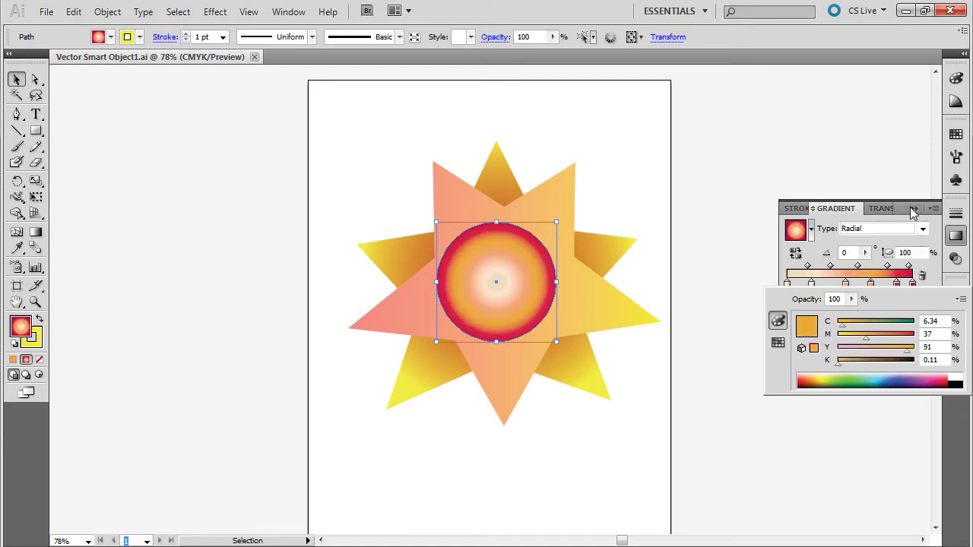
- Shift the star's gradient midpoint toward yellow, then close and save Vector Smart Object1.ai
{"action": "left_click", "coordinate": [572, 368]}
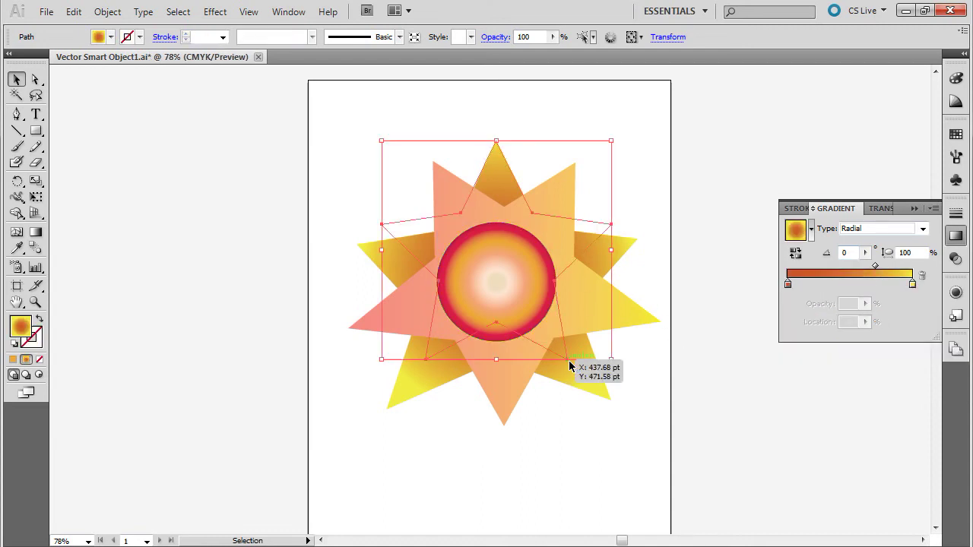
{"action": "left_click_drag", "start_coordinate": [875, 265], "coordinate": [894, 284]}
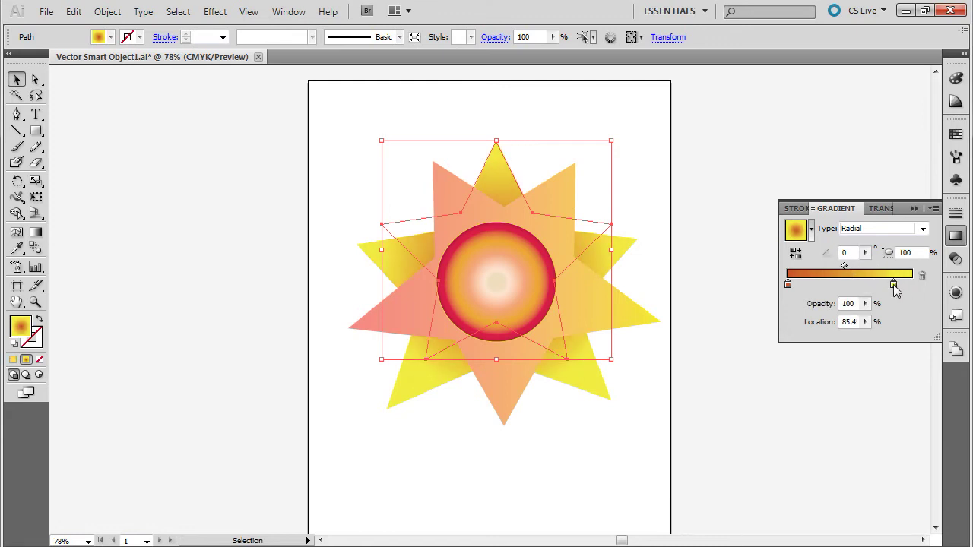
{"action": "left_click", "coordinate": [681, 259]}
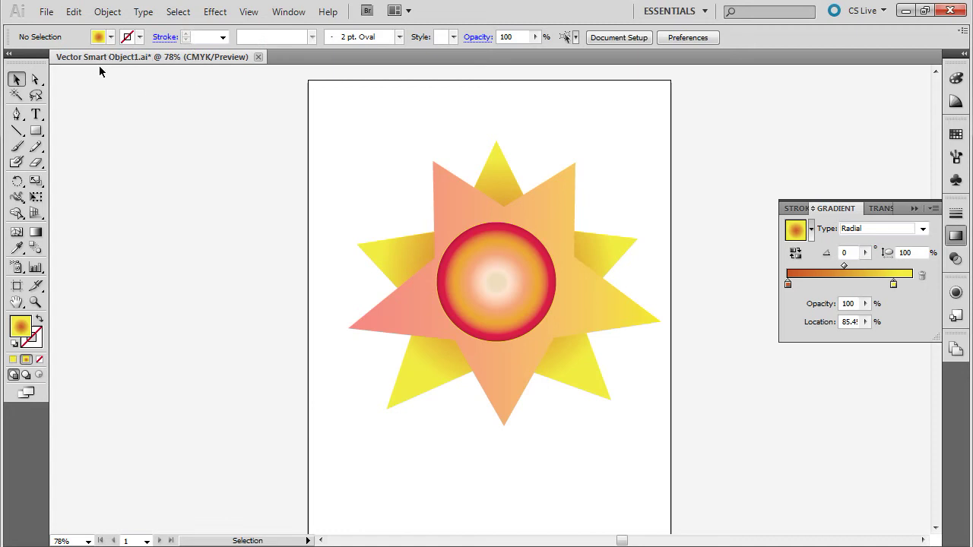
{"action": "left_click", "coordinate": [258, 56]}
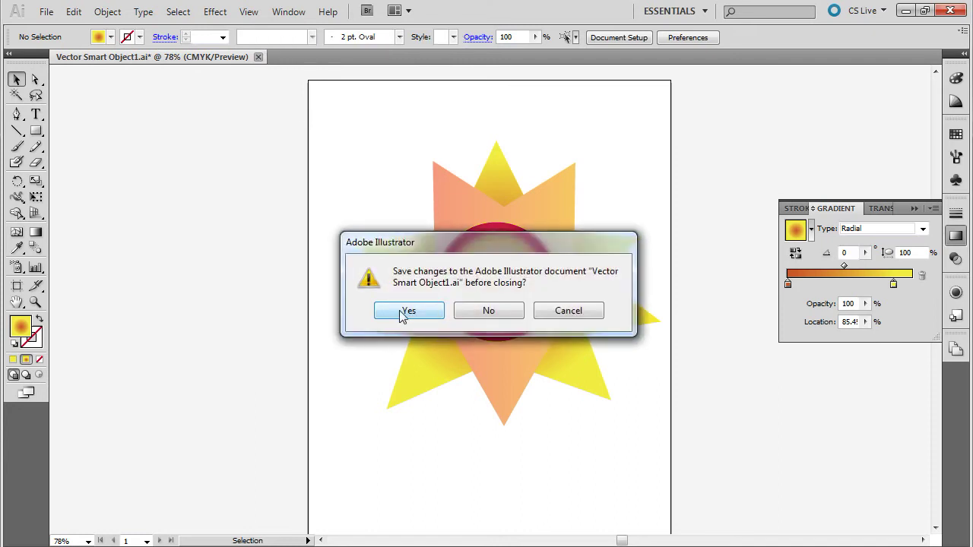
{"action": "left_click", "coordinate": [403, 314]}
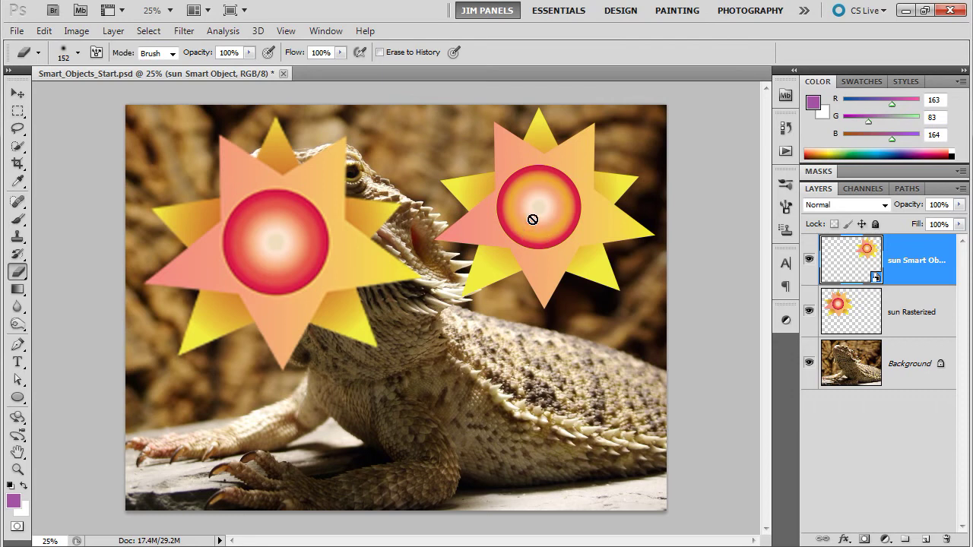
- Bring up the context menu of the updated, orange-centred sun Smart Object layer
{"action": "right_click", "coordinate": [899, 261]}
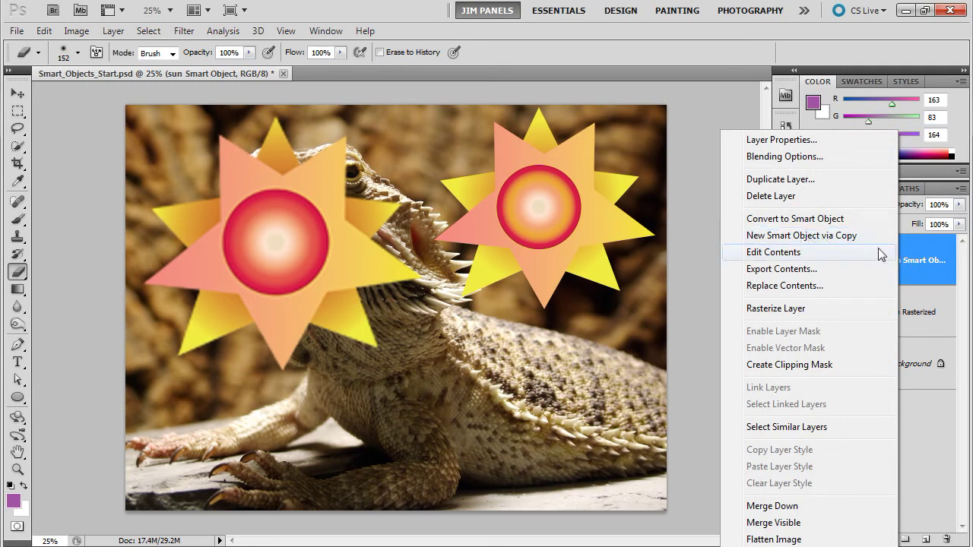
- Duplicate the sun Smart Object layer into a linked 'sun Smart Object copy' and widen the panels
{"action": "left_click", "coordinate": [913, 262]}
{"action": "left_click_drag", "start_coordinate": [907, 259], "coordinate": [924, 539]}
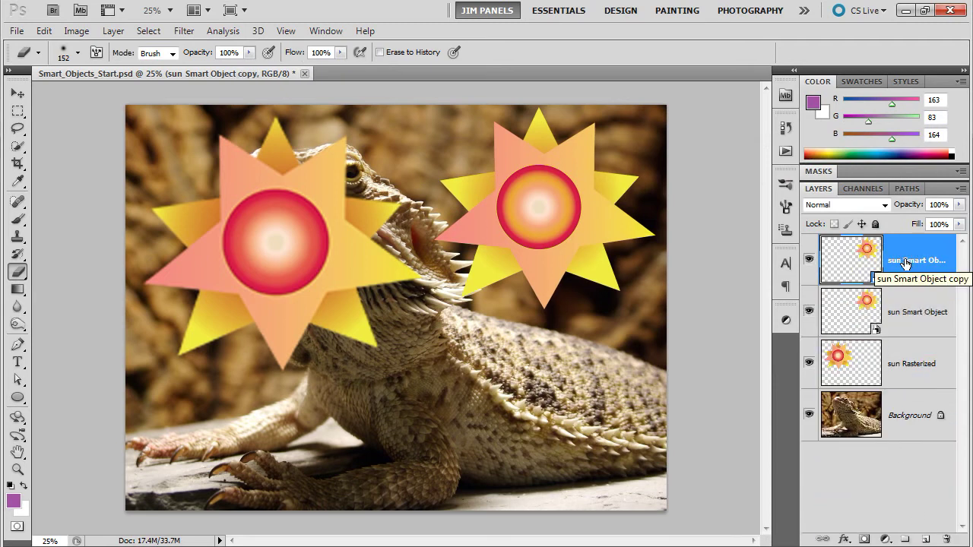
{"action": "left_click_drag", "start_coordinate": [800, 278], "coordinate": [718, 278]}
{"action": "double_click", "coordinate": [894, 260]}
{"action": "left_click_drag", "start_coordinate": [898, 260], "coordinate": [916, 261]}
{"action": "key", "text": "Return"}
- Create an independent copy via New Smart Object via Copy and name it 'sun Smart Object New'
{"action": "right_click", "coordinate": [871, 263]}
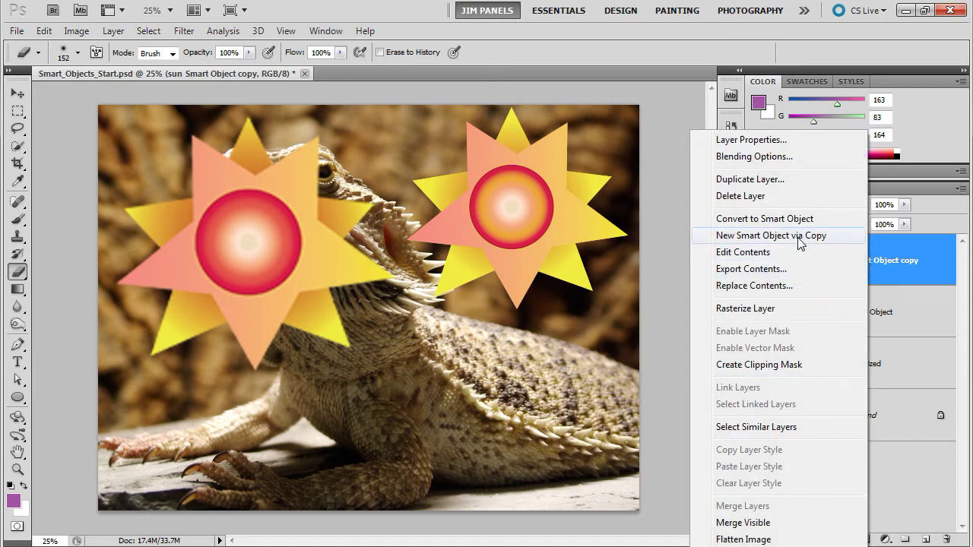
{"action": "left_click", "coordinate": [800, 235]}
{"action": "double_click", "coordinate": [903, 261]}
{"action": "left_click_drag", "start_coordinate": [900, 261], "coordinate": [935, 260]}
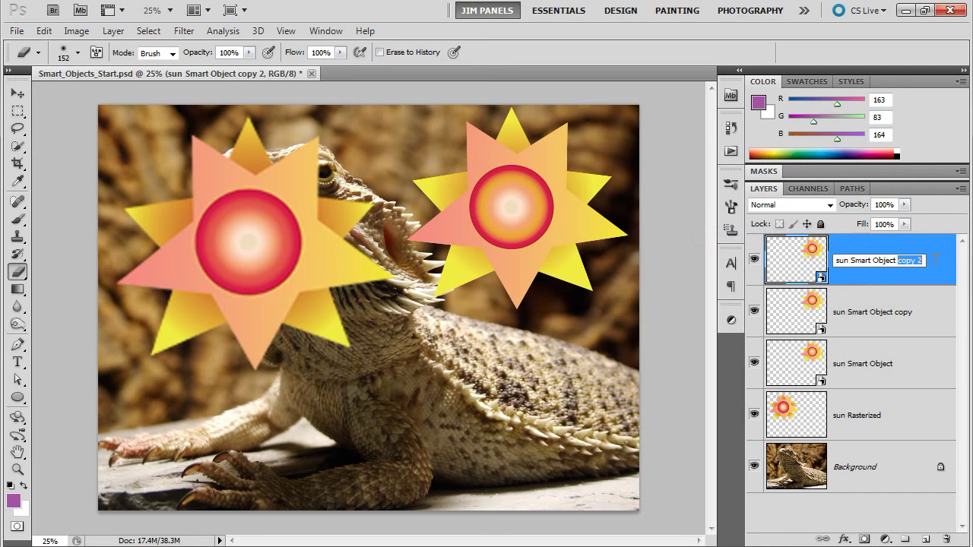
{"action": "type", "text": "New"}
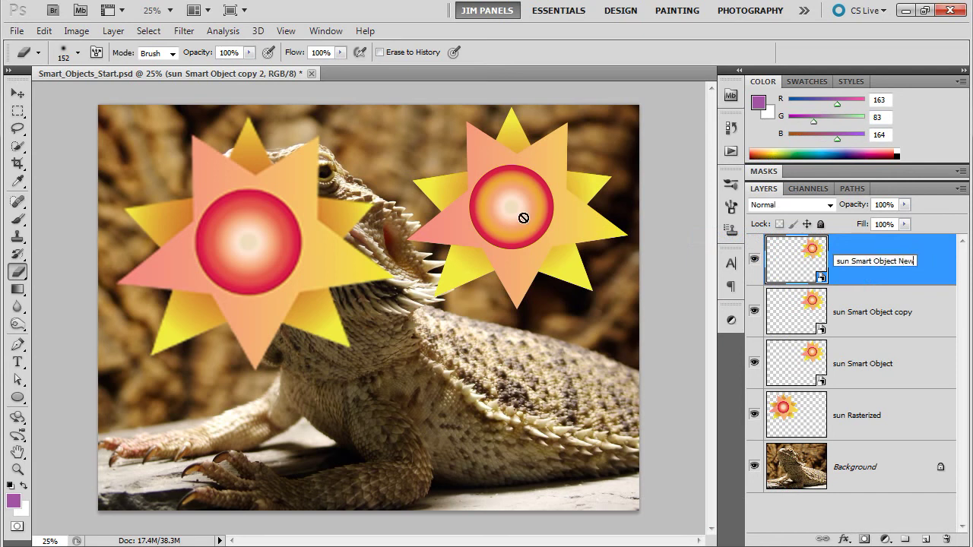
{"action": "left_click", "coordinate": [839, 308]}
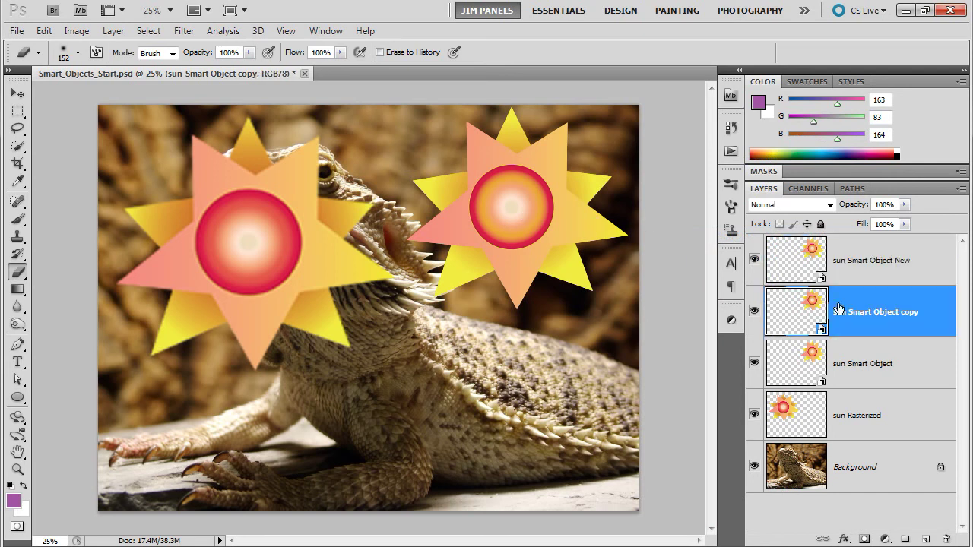
- Click through the three sun smart object layers, ending on sun Smart Object
{"action": "left_click", "coordinate": [846, 365]}
{"action": "left_click", "coordinate": [878, 314]}
{"action": "left_click", "coordinate": [880, 275]}
{"action": "left_click", "coordinate": [879, 320]}
{"action": "left_click", "coordinate": [878, 356]}
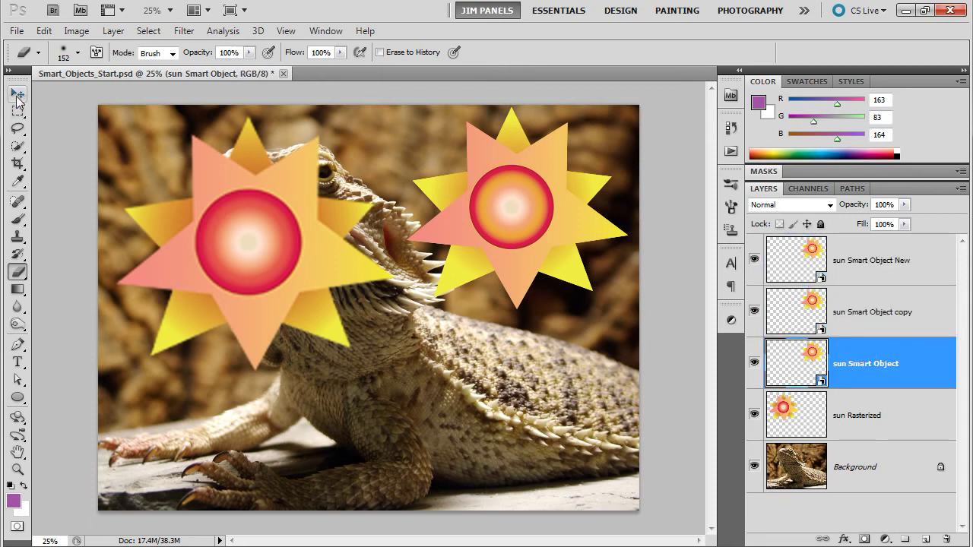
- Move one sun to the lower right of the photo and hide the sun Rasterized layer
{"action": "left_click", "coordinate": [17, 93]}
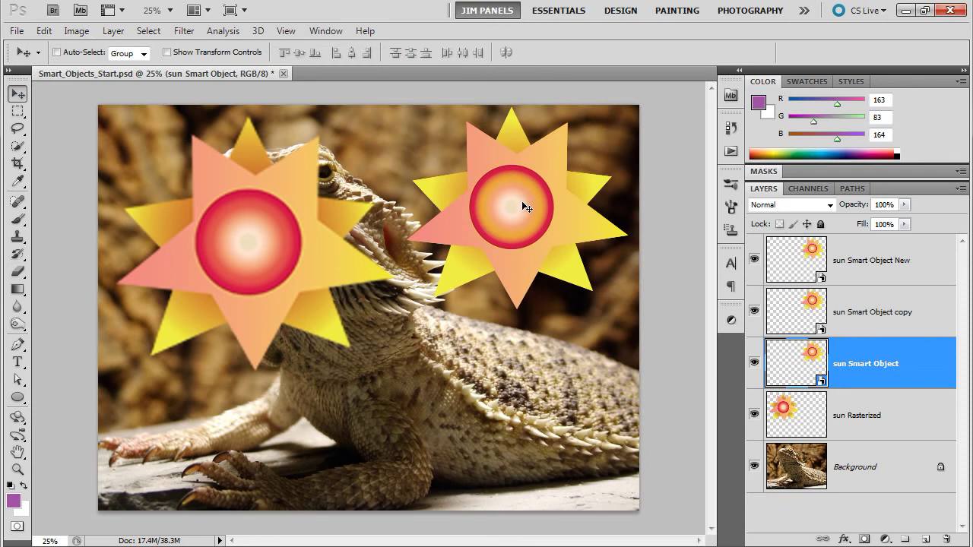
{"action": "left_click_drag", "start_coordinate": [514, 188], "coordinate": [525, 397]}
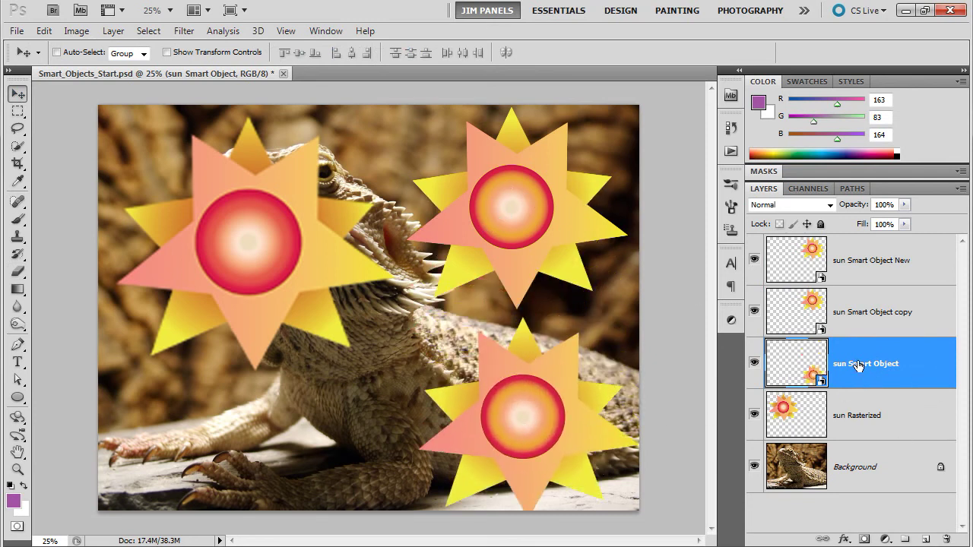
{"action": "left_click", "coordinate": [755, 415]}
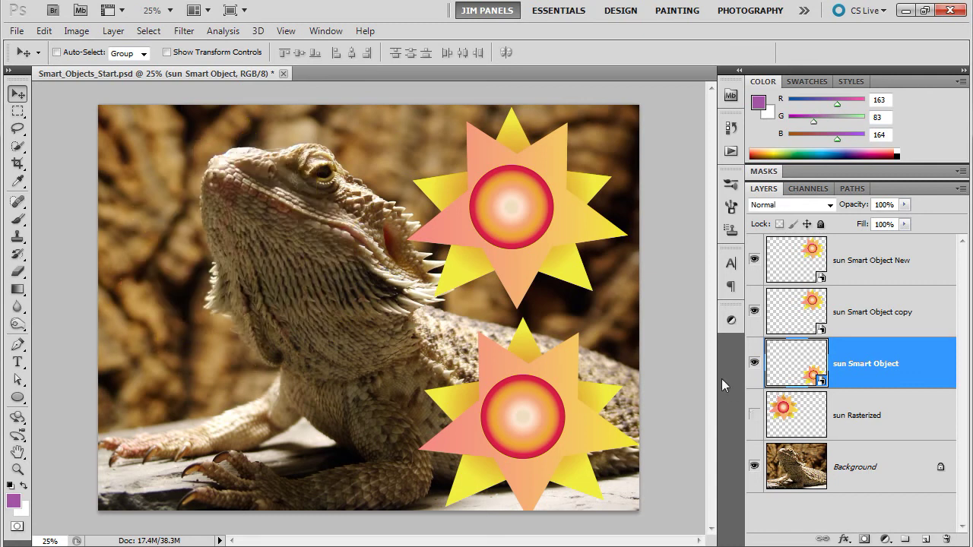
- Move the sun Smart Object New to the upper left, then reselect sun Smart Object
{"action": "left_click", "coordinate": [868, 263]}
{"action": "left_click_drag", "start_coordinate": [523, 222], "coordinate": [202, 229]}
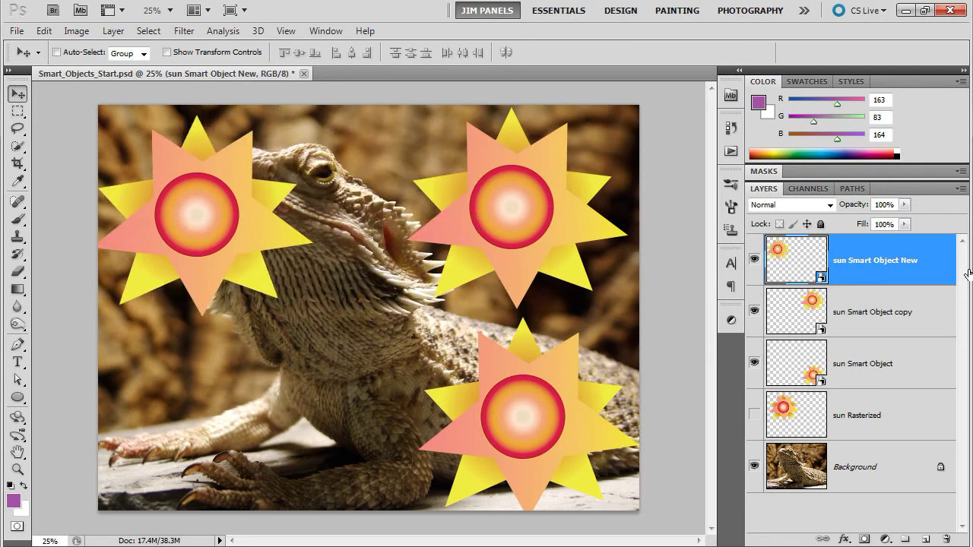
{"action": "left_click", "coordinate": [917, 327]}
{"action": "left_click", "coordinate": [898, 362]}
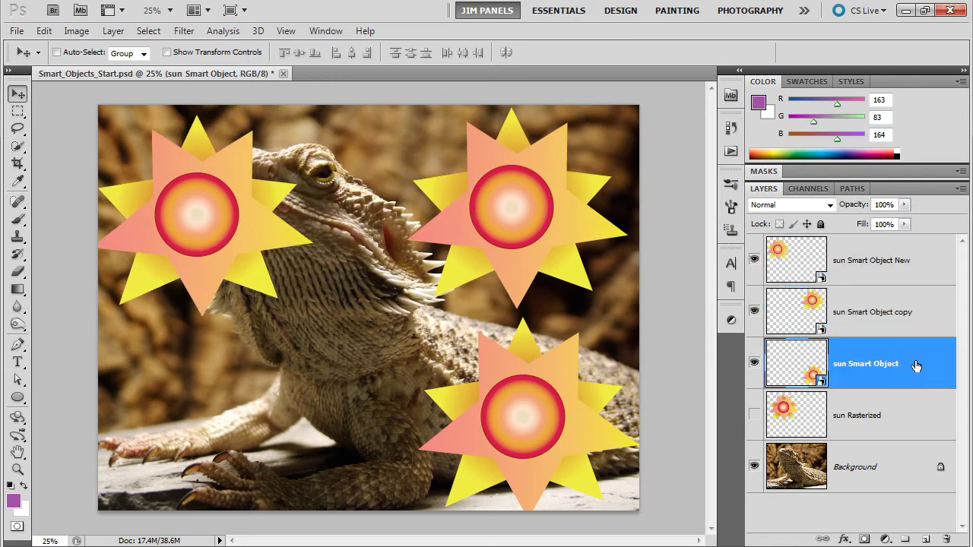
- Open the sun Smart Object's contents in a maximized Illustrator window
{"action": "right_click", "coordinate": [874, 370]}
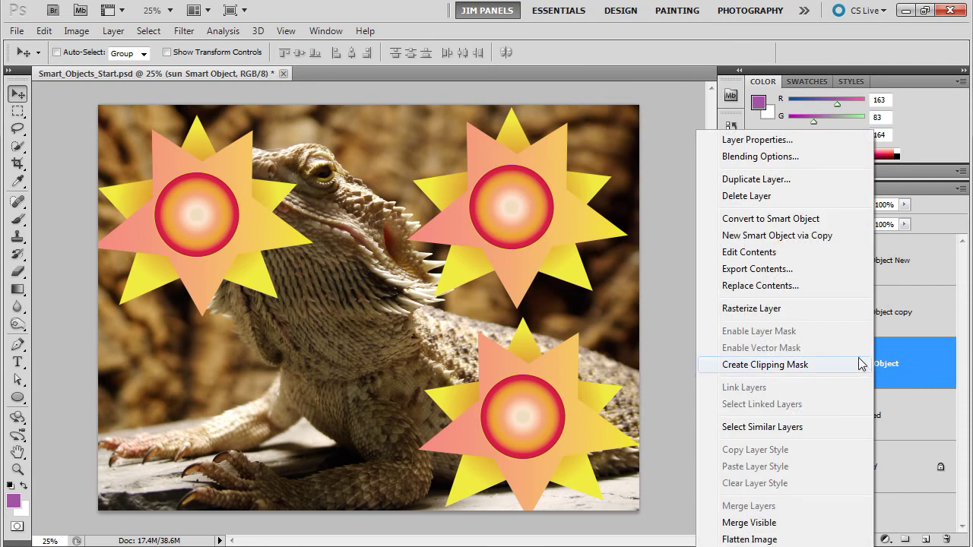
{"action": "left_click", "coordinate": [793, 252]}
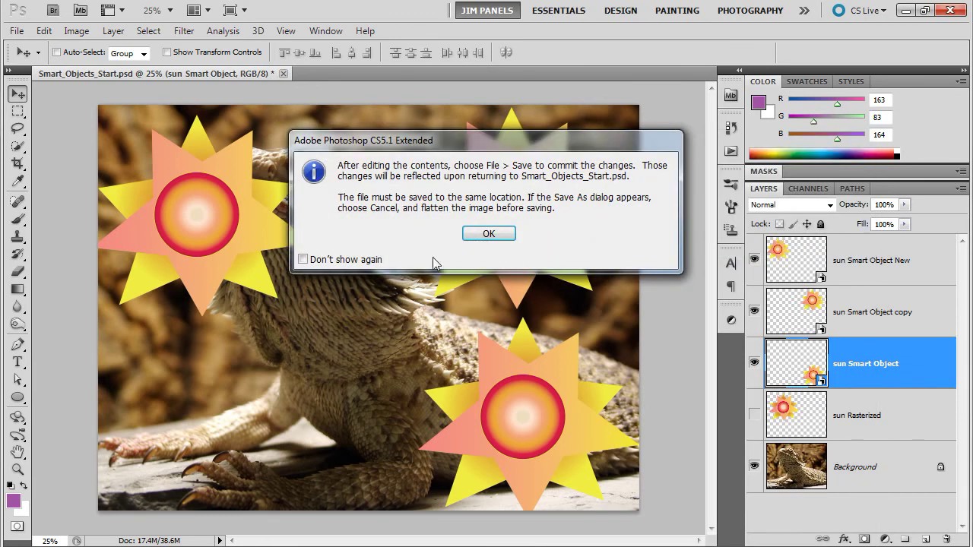
{"action": "left_click", "coordinate": [488, 234]}
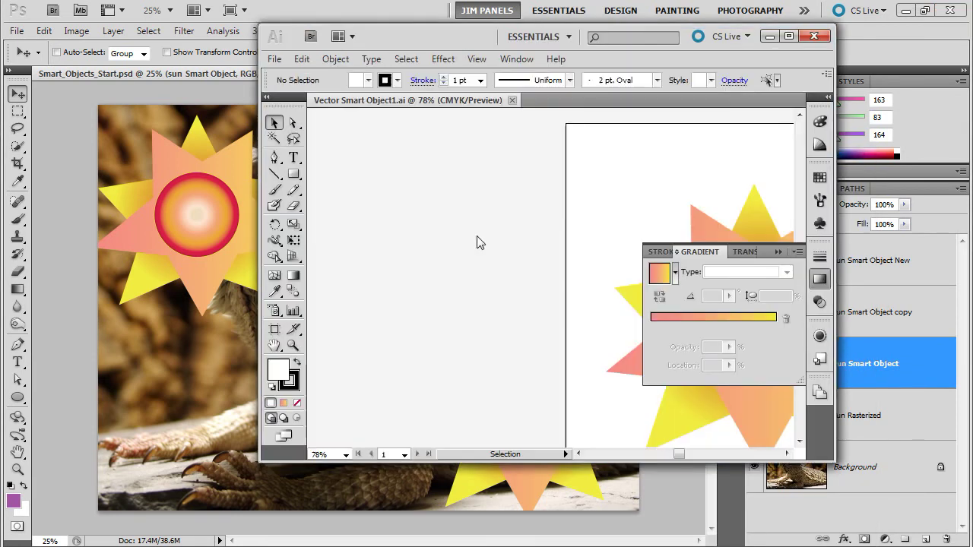
{"action": "left_click", "coordinate": [785, 37]}
- Recolour the circle's outer gradient stop dark purple-blue, remove the magenta stop, and save
{"action": "left_click", "coordinate": [496, 271]}
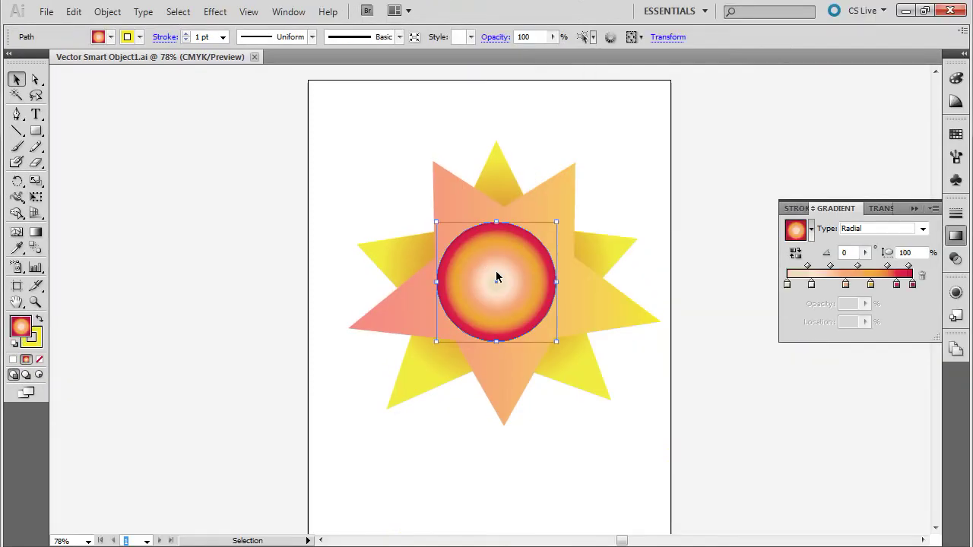
{"action": "double_click", "coordinate": [914, 284]}
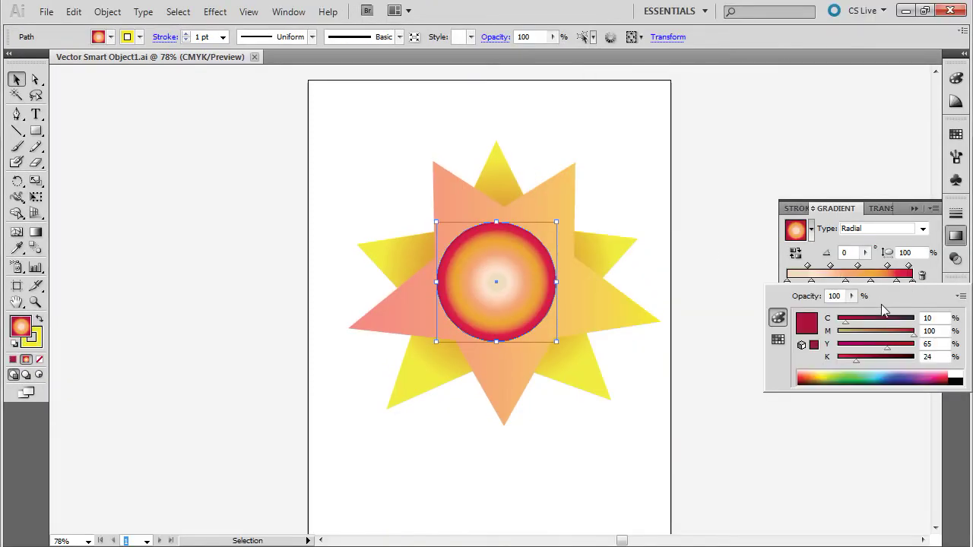
{"action": "left_click_drag", "start_coordinate": [846, 348], "coordinate": [920, 320]}
{"action": "left_click", "coordinate": [897, 285]}
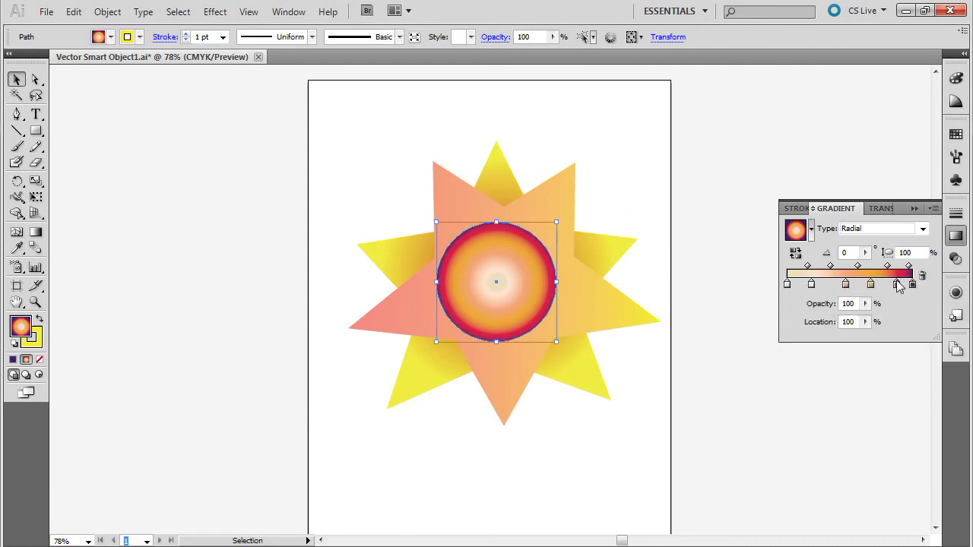
{"action": "left_click_drag", "start_coordinate": [897, 285], "coordinate": [897, 305]}
{"action": "left_click", "coordinate": [360, 215]}
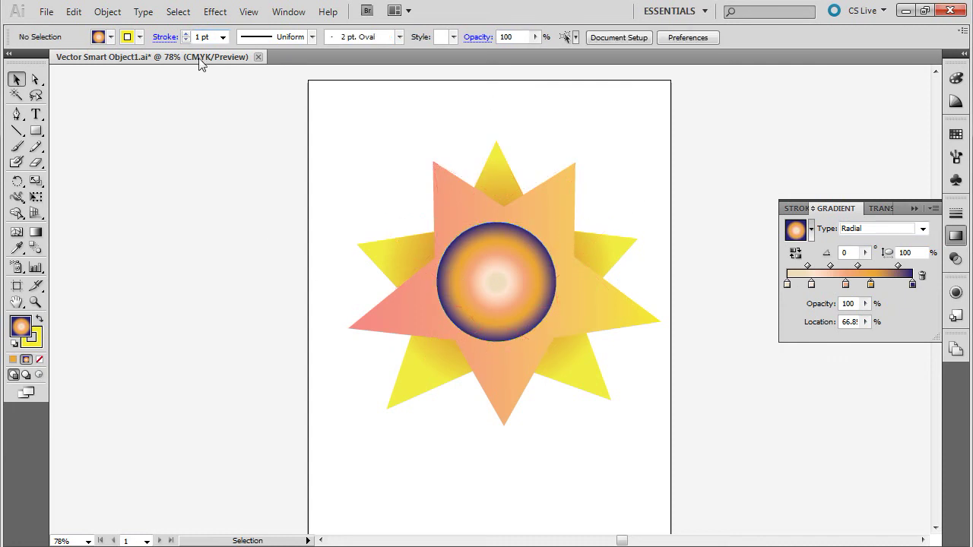
{"action": "left_click", "coordinate": [258, 57]}
{"action": "left_click", "coordinate": [407, 313]}
- Return to Photoshop to see the purple-ringed linked suns and select sun Smart Object New
{"action": "key", "text": "alt+Tab"}
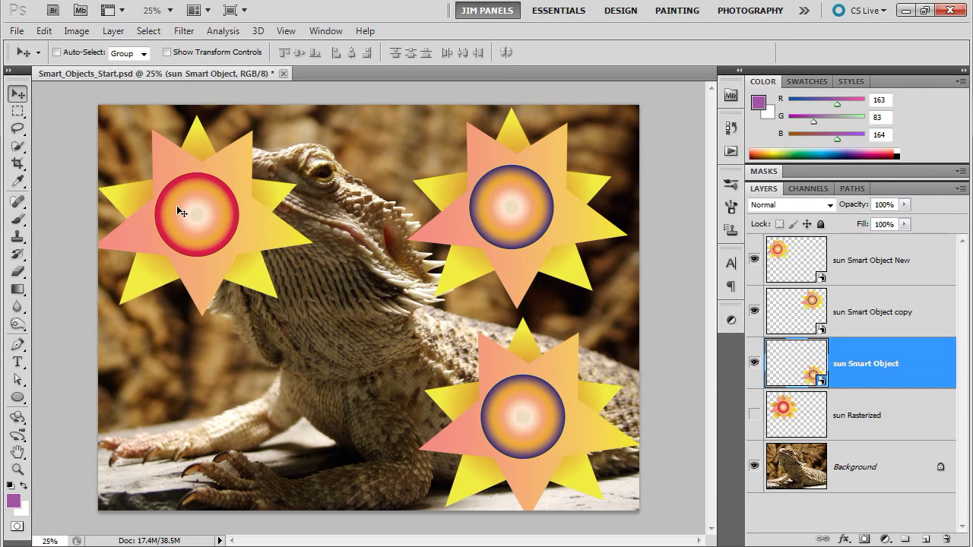
{"action": "left_click", "coordinate": [917, 261]}
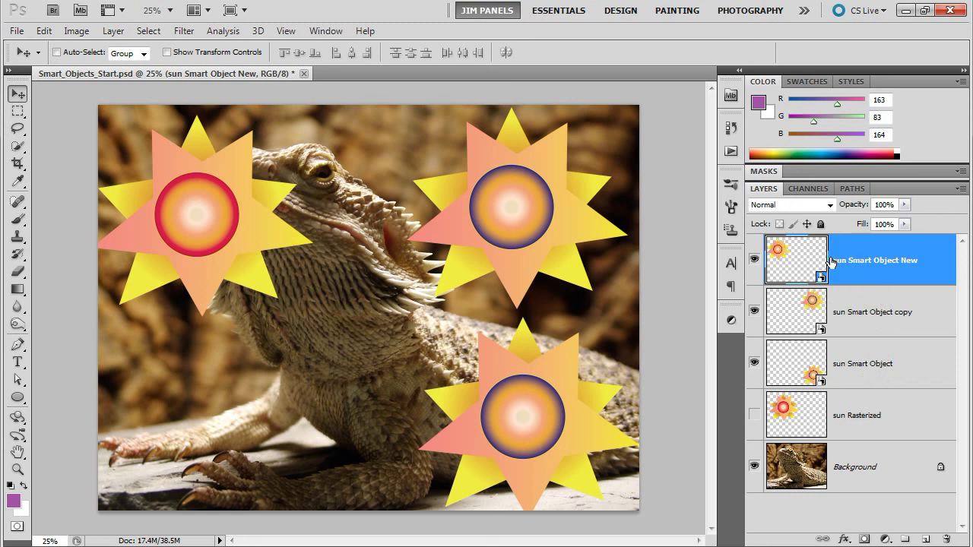
{"action": "left_click", "coordinate": [869, 307]}
{"action": "right_click", "coordinate": [869, 306]}
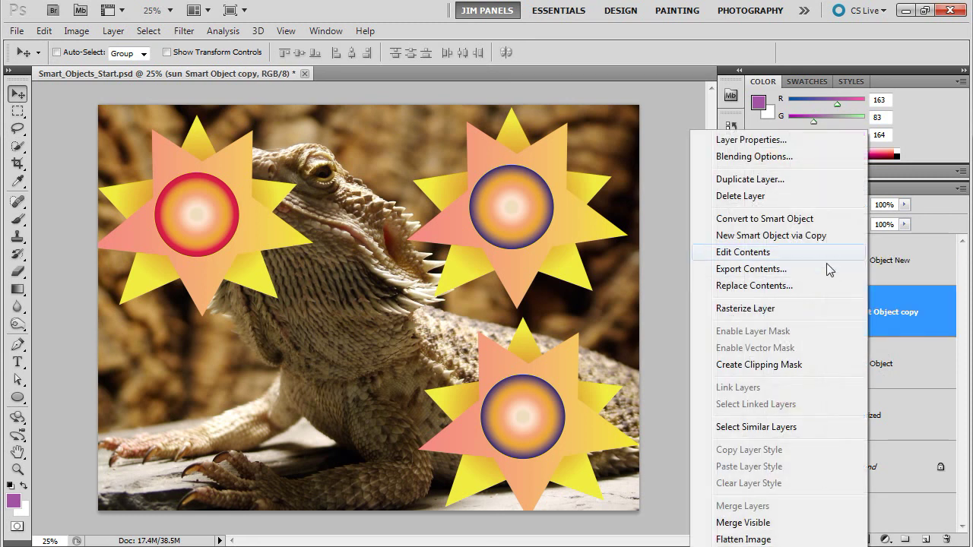
{"action": "left_click", "coordinate": [889, 275]}
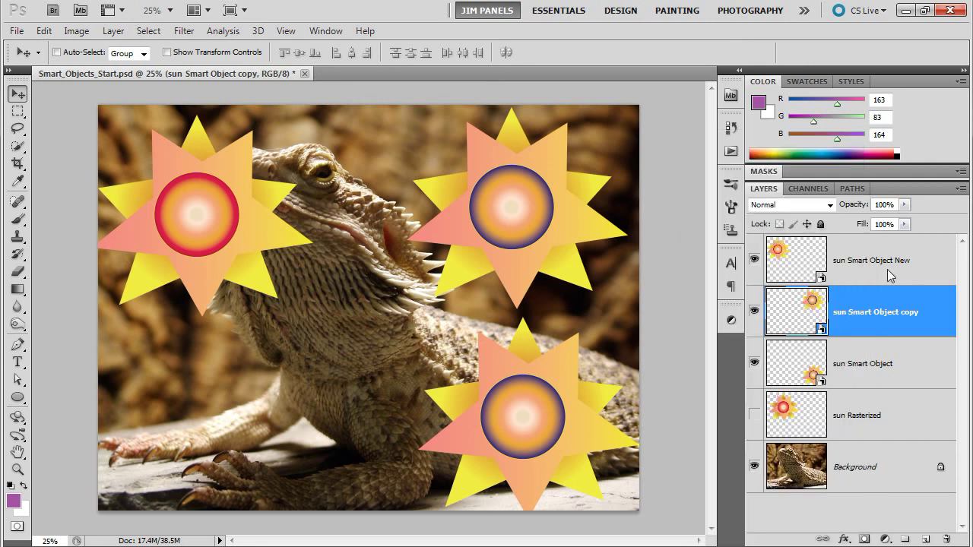
{"action": "left_click", "coordinate": [875, 265]}
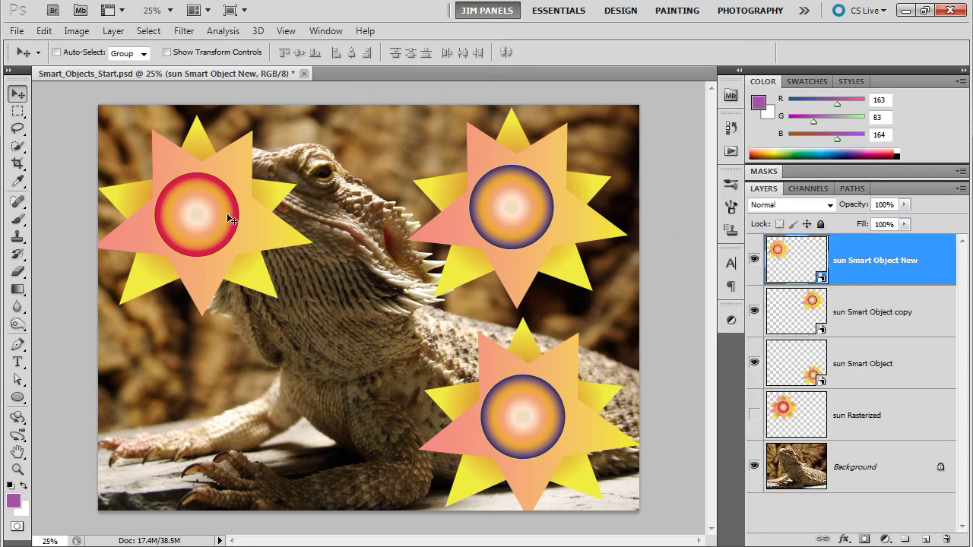